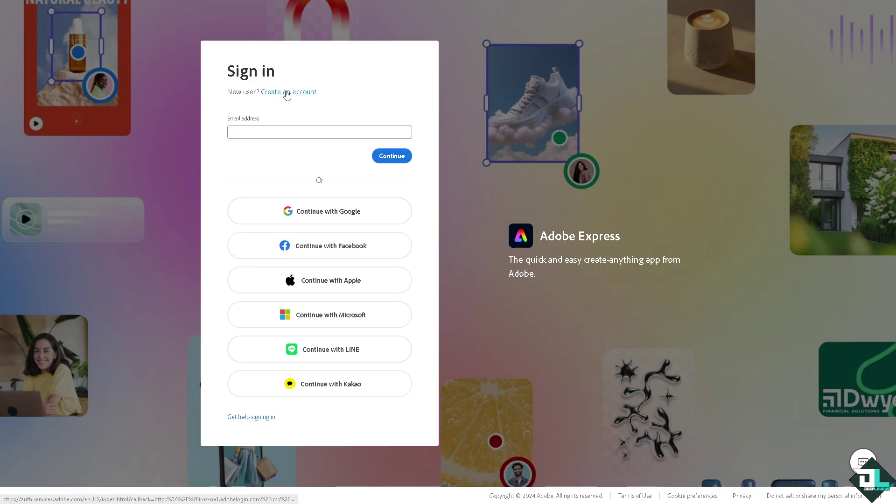
- Choose Create an account on the sign-in screen and continue to the Adobe Express home page
{"action": "left_click", "coordinate": [286, 91]}
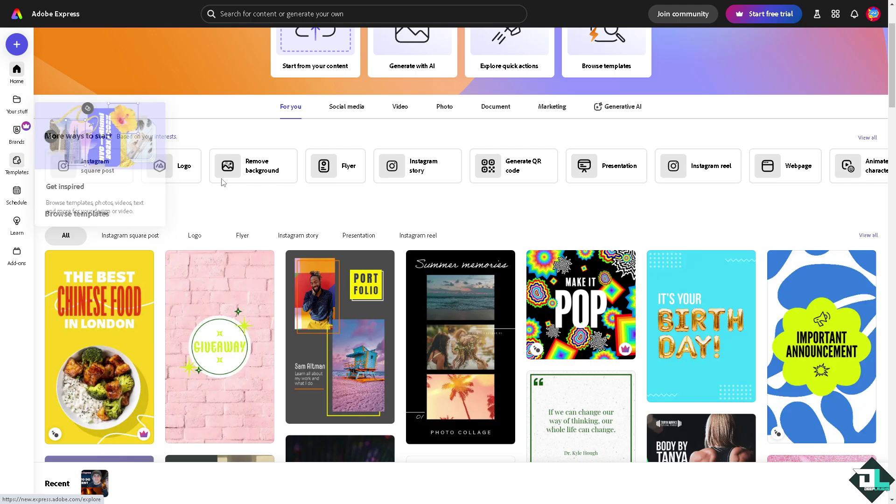
- Add a same-size Page 2 and paste the How to Draw thumbnail onto it
{"action": "scroll", "coordinate": [234, 182], "scroll_direction": "up", "scroll_amount": 2}
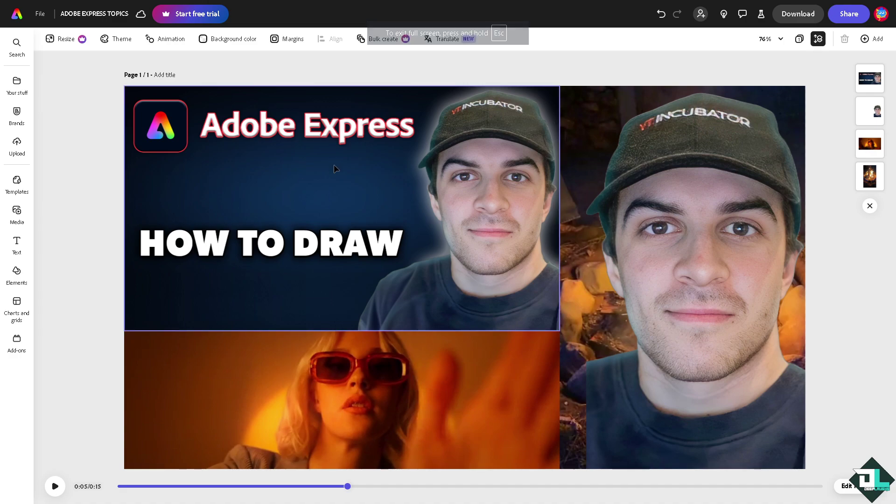
{"action": "left_click", "coordinate": [334, 164]}
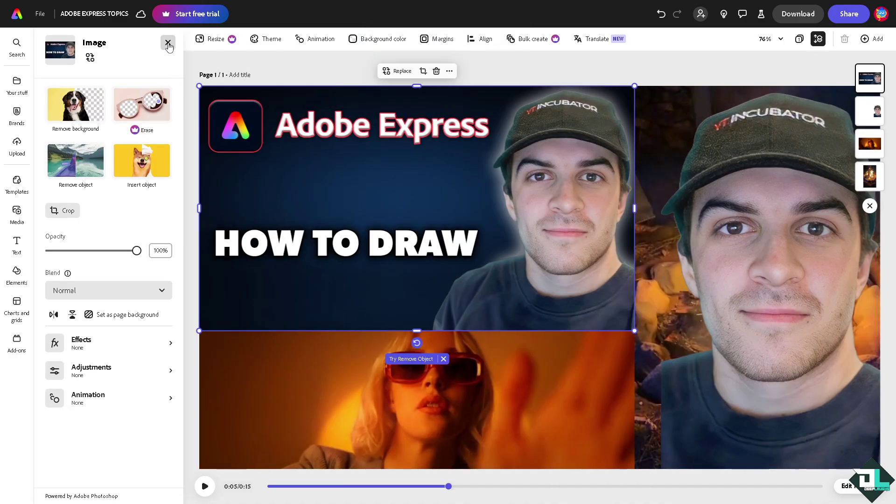
{"action": "left_click", "coordinate": [168, 42]}
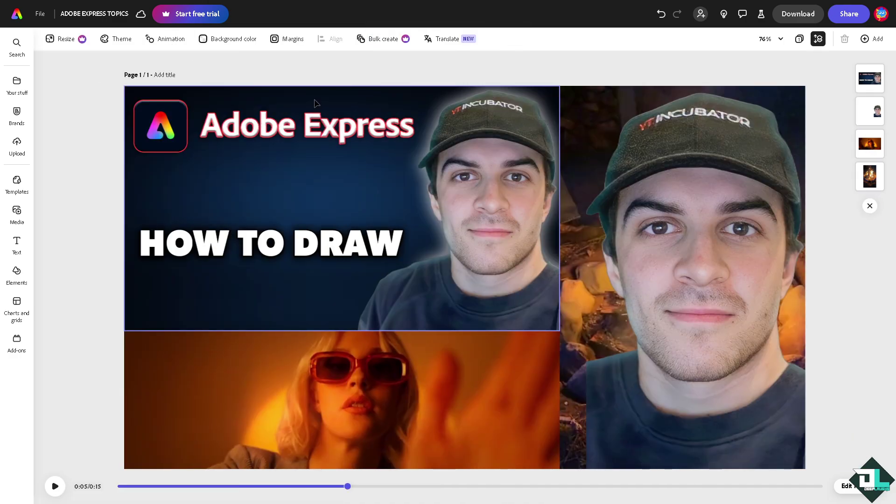
{"action": "left_click", "coordinate": [873, 39]}
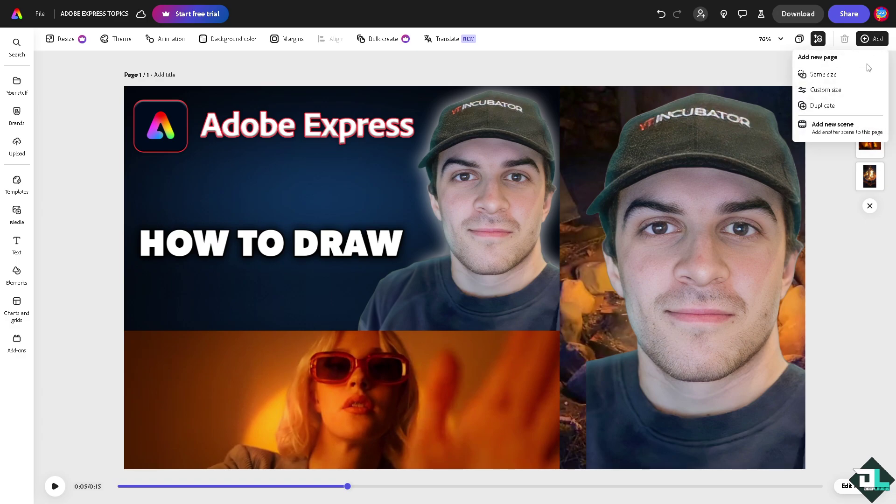
{"action": "left_click", "coordinate": [850, 76]}
{"action": "key", "text": "ctrl+v"}
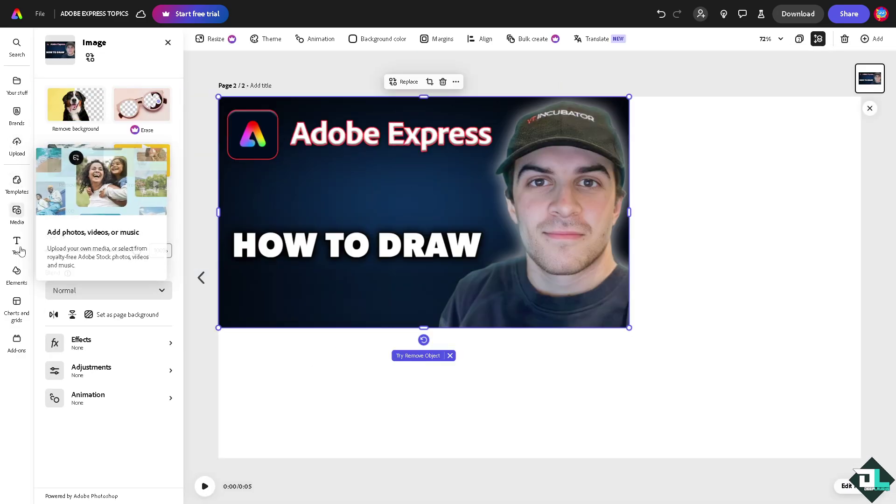
- Start a freehand Draw shape, try one Asphalt-textured stroke, then undo it
{"action": "left_click", "coordinate": [16, 273]}
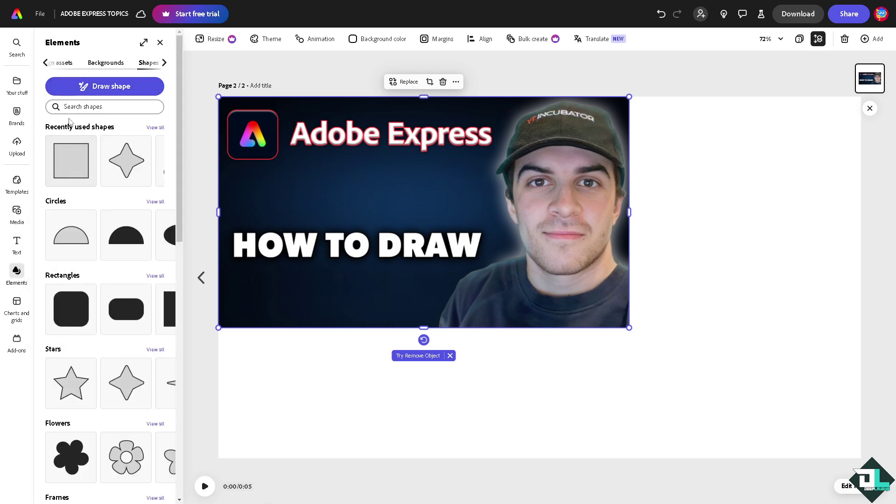
{"action": "left_click", "coordinate": [94, 90]}
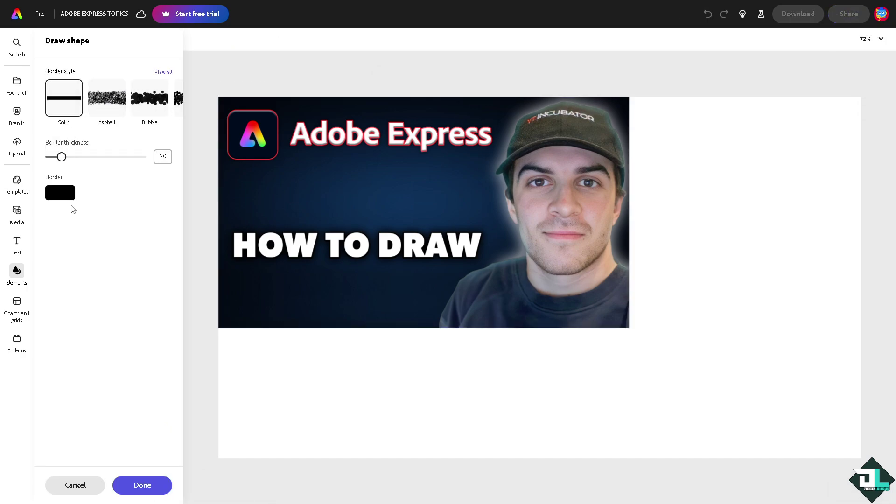
{"action": "left_click", "coordinate": [109, 107]}
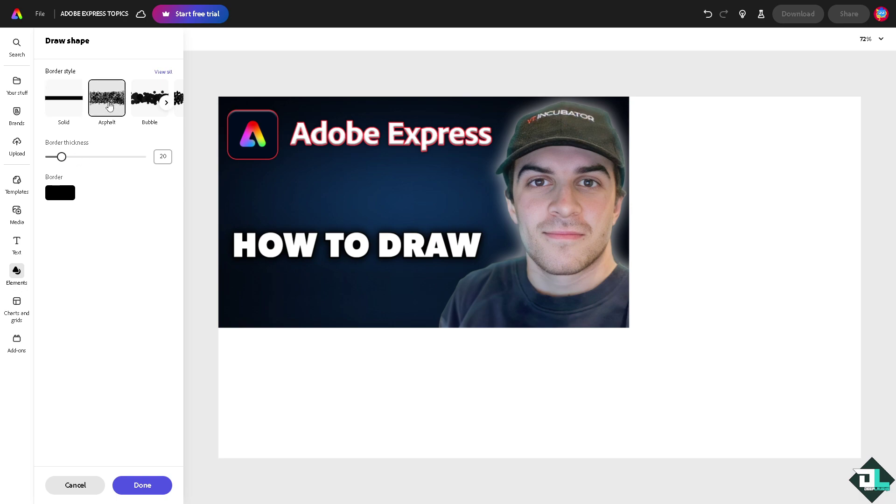
{"action": "mouse_move", "coordinate": [275, 368]}
{"action": "left_mouse_down"}
{"action": "mouse_move", "coordinate": [368, 388]}
{"action": "mouse_move", "coordinate": [540, 364]}
{"action": "mouse_move", "coordinate": [484, 406]}
{"action": "mouse_move", "coordinate": [332, 414]}
{"action": "mouse_move", "coordinate": [290, 382]}
{"action": "left_mouse_up"}
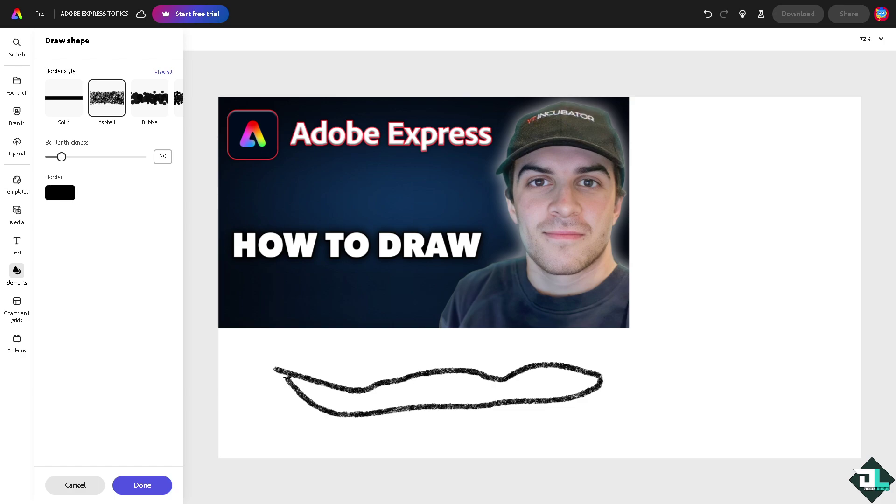
{"action": "key", "text": "ctrl+z"}
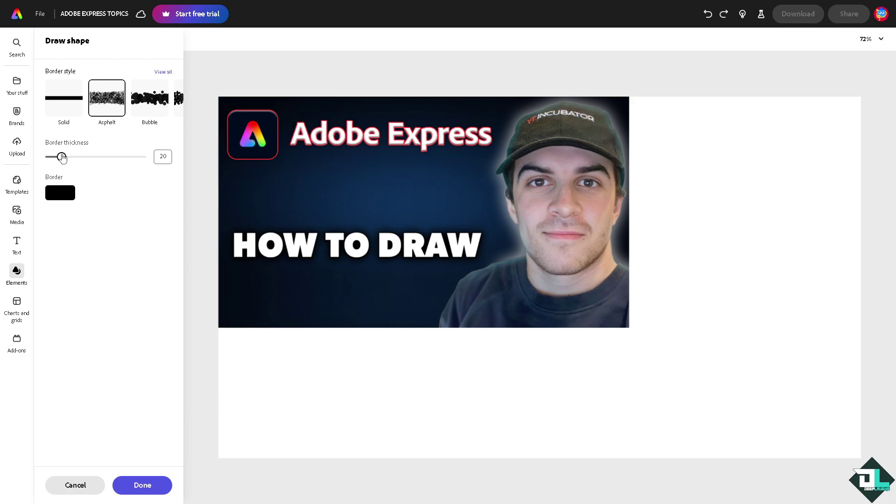
- Set the brush to maximum thickness with Solid style and draw a thick stroke below the thumbnail
{"action": "left_click_drag", "start_coordinate": [61, 157], "coordinate": [149, 156]}
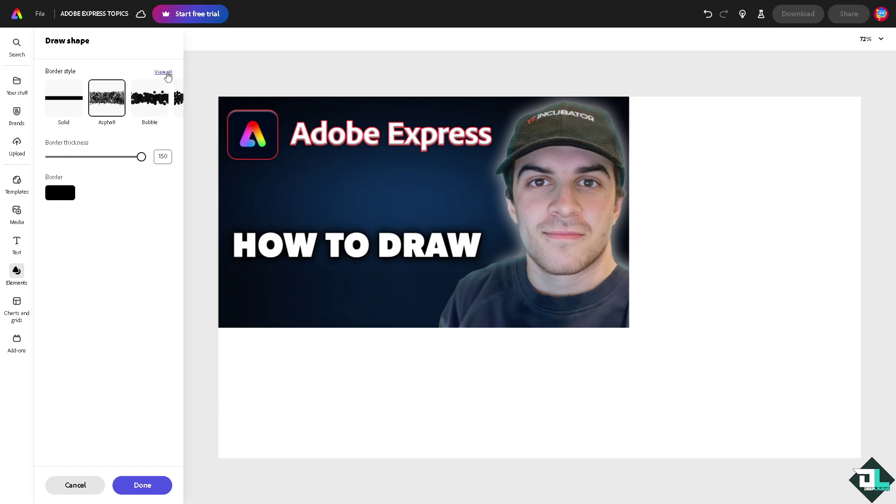
{"action": "left_click", "coordinate": [163, 72]}
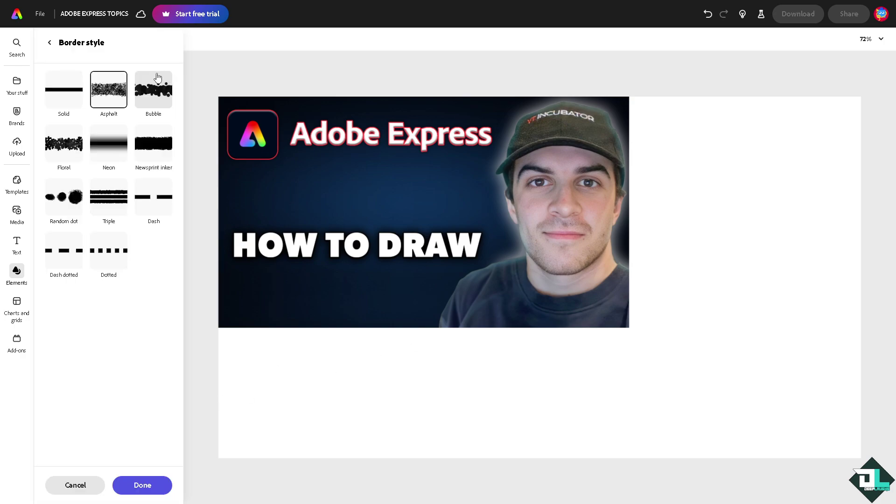
{"action": "left_click", "coordinate": [64, 92]}
{"action": "left_click_drag", "start_coordinate": [247, 362], "coordinate": [248, 417]}
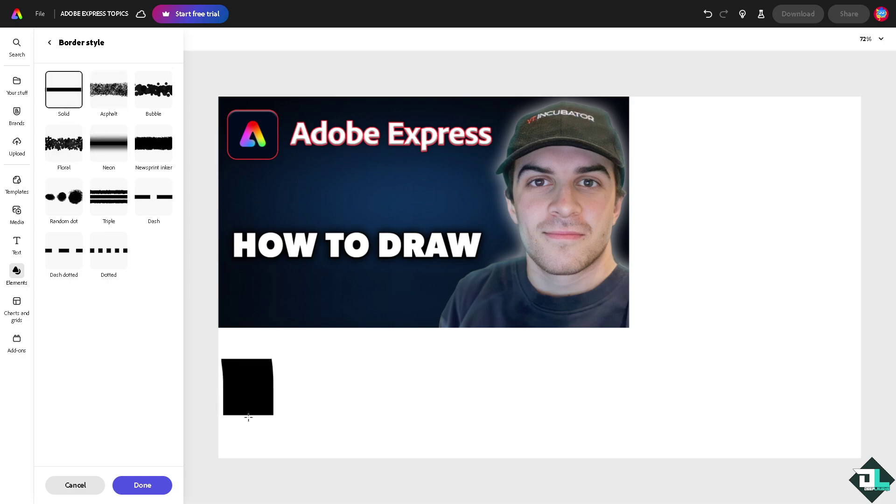
{"action": "left_click", "coordinate": [50, 43]}
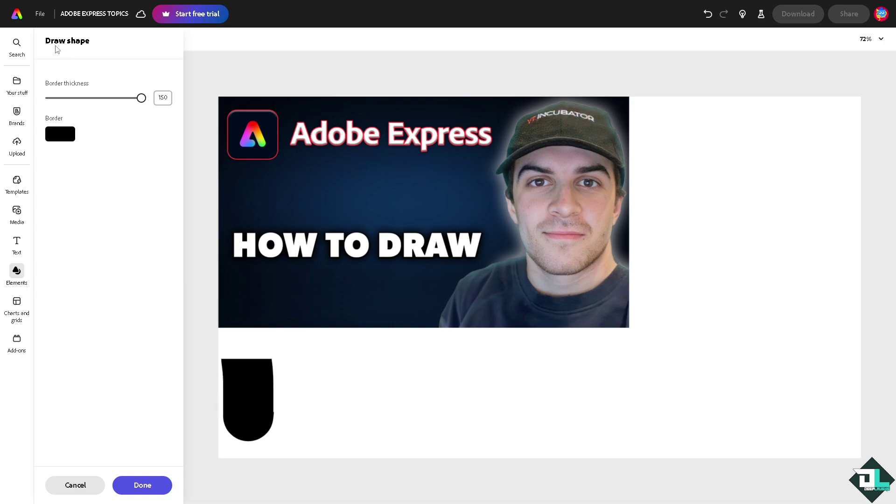
- Thin the brush to about 20 and hand-letter DEEP below the thumbnail
{"action": "left_click_drag", "start_coordinate": [68, 157], "coordinate": [60, 158]}
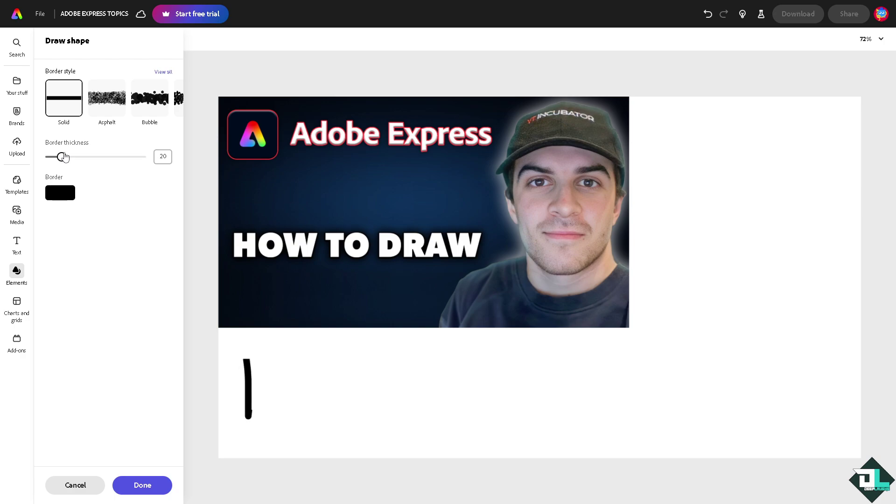
{"action": "mouse_move", "coordinate": [250, 358]}
{"action": "left_mouse_down"}
{"action": "mouse_move", "coordinate": [296, 392]}
{"action": "mouse_move", "coordinate": [247, 419]}
{"action": "left_mouse_up"}
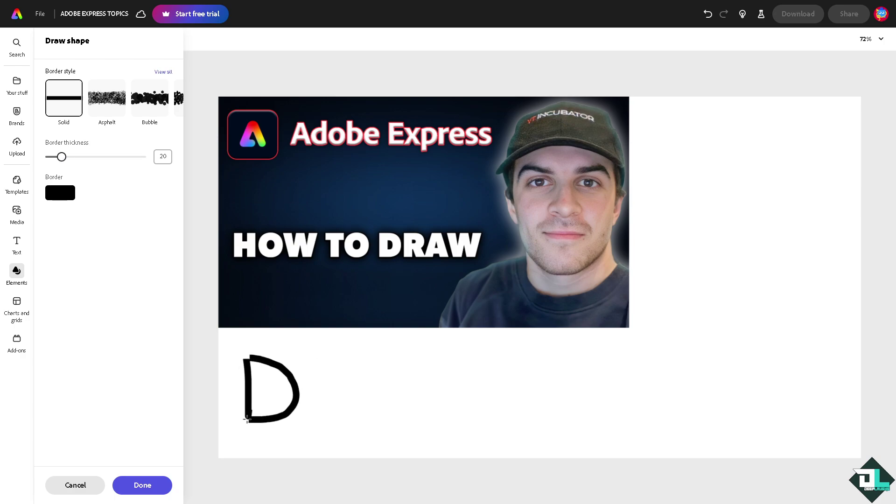
{"action": "left_click_drag", "start_coordinate": [304, 367], "coordinate": [315, 418]}
{"action": "left_click_drag", "start_coordinate": [305, 367], "coordinate": [349, 370]}
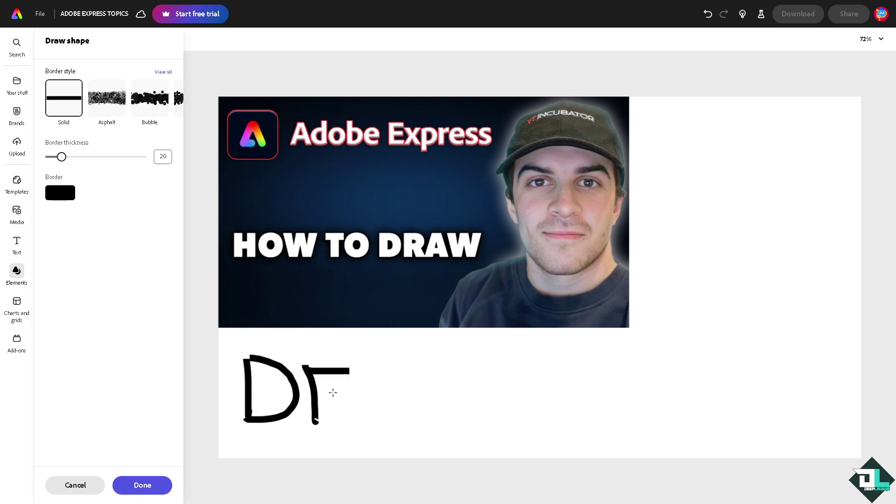
{"action": "left_click_drag", "start_coordinate": [319, 398], "coordinate": [353, 400]}
{"action": "left_click_drag", "start_coordinate": [320, 426], "coordinate": [365, 427]}
{"action": "mouse_move", "coordinate": [372, 369]}
{"action": "left_mouse_down"}
{"action": "mouse_move", "coordinate": [387, 397]}
{"action": "mouse_move", "coordinate": [410, 378]}
{"action": "left_mouse_up"}
{"action": "left_click_drag", "start_coordinate": [398, 401], "coordinate": [417, 402]}
{"action": "left_click_drag", "start_coordinate": [394, 432], "coordinate": [436, 426]}
{"action": "left_click_drag", "start_coordinate": [430, 374], "coordinate": [436, 387]}
{"action": "left_click_drag", "start_coordinate": [445, 421], "coordinate": [451, 434]}
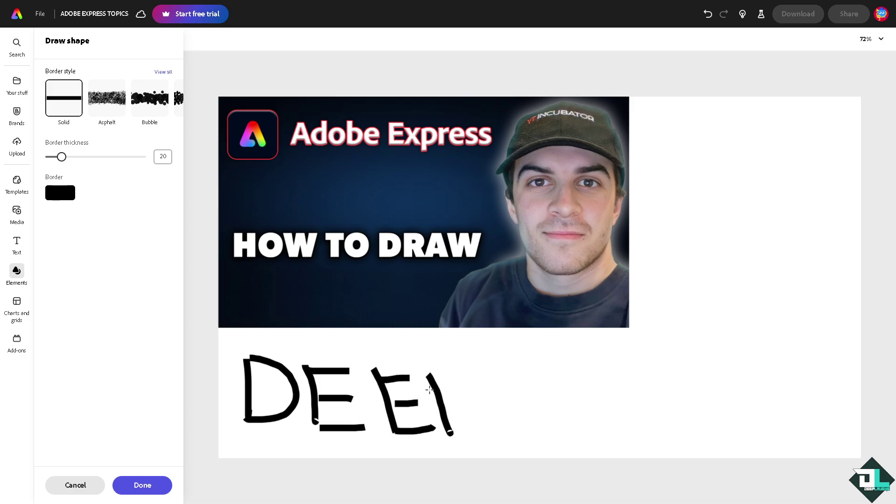
{"action": "left_click_drag", "start_coordinate": [428, 389], "coordinate": [430, 397]}
- Hand-letter LAUGHS beside it, then cancel to discard all the strokes
{"action": "mouse_move", "coordinate": [542, 363]}
{"action": "left_mouse_down"}
{"action": "mouse_move", "coordinate": [556, 442]}
{"action": "mouse_move", "coordinate": [588, 424]}
{"action": "mouse_move", "coordinate": [615, 364]}
{"action": "mouse_move", "coordinate": [646, 417]}
{"action": "mouse_move", "coordinate": [645, 392]}
{"action": "left_mouse_up"}
{"action": "mouse_move", "coordinate": [660, 357]}
{"action": "left_mouse_down"}
{"action": "mouse_move", "coordinate": [672, 395]}
{"action": "mouse_move", "coordinate": [699, 369]}
{"action": "mouse_move", "coordinate": [719, 390]}
{"action": "mouse_move", "coordinate": [734, 374]}
{"action": "mouse_move", "coordinate": [772, 395]}
{"action": "mouse_move", "coordinate": [792, 371]}
{"action": "mouse_move", "coordinate": [794, 394]}
{"action": "left_mouse_up"}
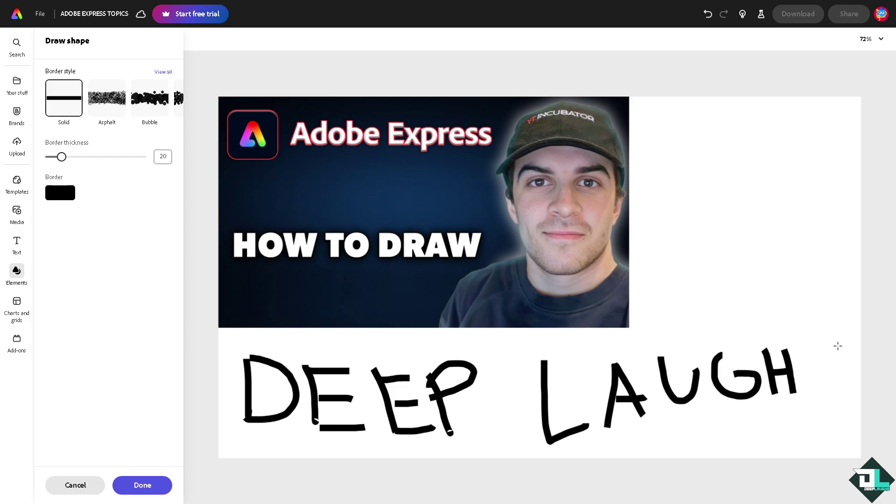
{"action": "mouse_move", "coordinate": [837, 345]}
{"action": "left_mouse_down"}
{"action": "mouse_move", "coordinate": [812, 373]}
{"action": "mouse_move", "coordinate": [805, 404]}
{"action": "mouse_move", "coordinate": [792, 399]}
{"action": "left_mouse_up"}
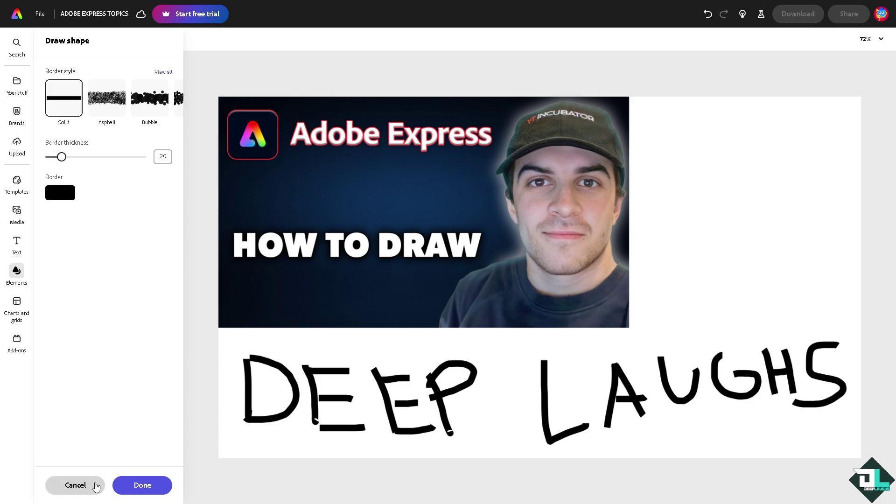
{"action": "left_click", "coordinate": [95, 485]}
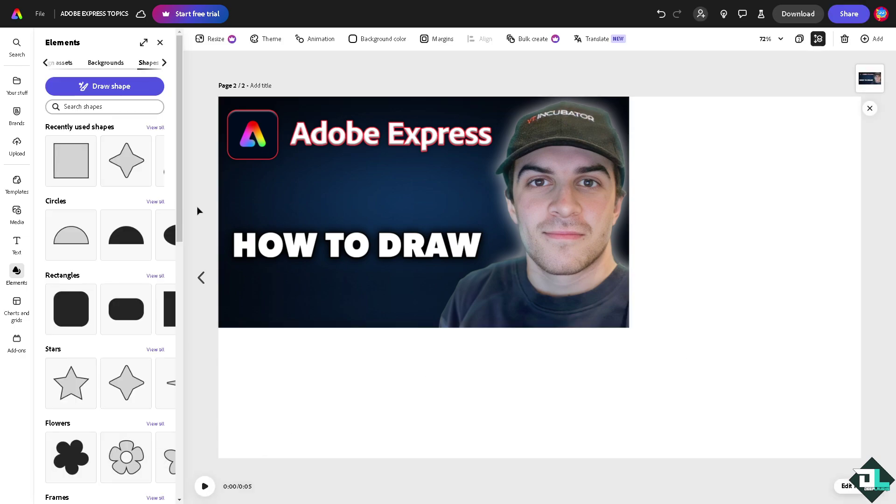
- With a 20-thick solid brush, sketch a cap, face outline, ear, two eyes and a smile
{"action": "left_click", "coordinate": [111, 87]}
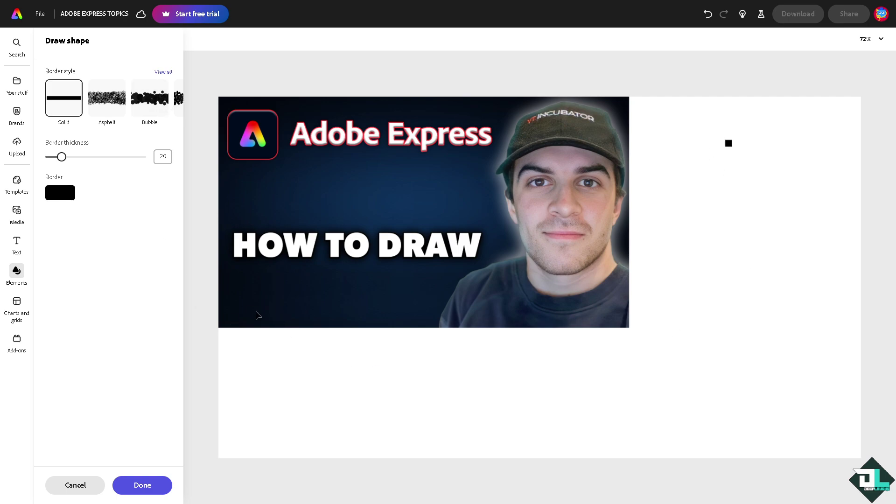
{"action": "mouse_move", "coordinate": [705, 154]}
{"action": "left_mouse_down"}
{"action": "mouse_move", "coordinate": [796, 222]}
{"action": "mouse_move", "coordinate": [820, 180]}
{"action": "mouse_move", "coordinate": [726, 146]}
{"action": "mouse_move", "coordinate": [702, 151]}
{"action": "left_mouse_up"}
{"action": "mouse_move", "coordinate": [677, 232]}
{"action": "left_mouse_down"}
{"action": "mouse_move", "coordinate": [680, 314]}
{"action": "mouse_move", "coordinate": [796, 348]}
{"action": "mouse_move", "coordinate": [827, 285]}
{"action": "left_mouse_up"}
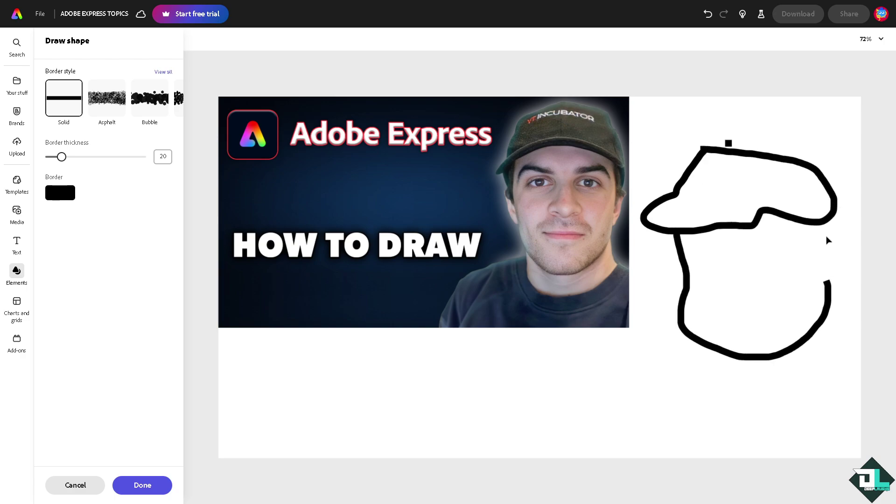
{"action": "mouse_move", "coordinate": [827, 235]}
{"action": "left_mouse_down"}
{"action": "mouse_move", "coordinate": [854, 260]}
{"action": "mouse_move", "coordinate": [826, 290]}
{"action": "left_mouse_up"}
{"action": "mouse_move", "coordinate": [757, 250]}
{"action": "left_mouse_down"}
{"action": "mouse_move", "coordinate": [812, 252]}
{"action": "mouse_move", "coordinate": [772, 282]}
{"action": "mouse_move", "coordinate": [760, 257]}
{"action": "mouse_move", "coordinate": [775, 253]}
{"action": "left_mouse_up"}
{"action": "mouse_move", "coordinate": [720, 252]}
{"action": "left_mouse_down"}
{"action": "mouse_move", "coordinate": [687, 255]}
{"action": "mouse_move", "coordinate": [718, 256]}
{"action": "mouse_move", "coordinate": [704, 277]}
{"action": "mouse_move", "coordinate": [737, 303]}
{"action": "mouse_move", "coordinate": [781, 308]}
{"action": "left_mouse_up"}
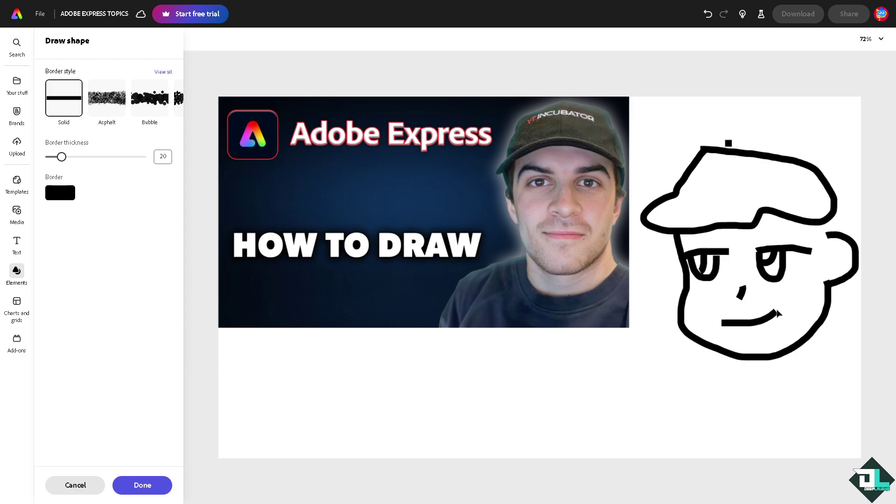
{"action": "mouse_move", "coordinate": [807, 226]}
{"action": "left_mouse_down"}
{"action": "mouse_move", "coordinate": [826, 252]}
{"action": "mouse_move", "coordinate": [830, 227]}
{"action": "left_mouse_up"}
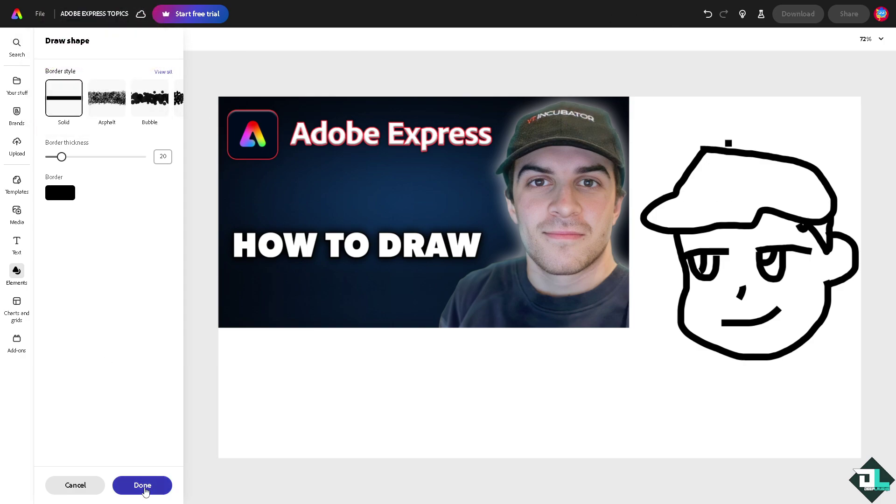
- Keep the face drawing, then move and resize a black half-circle to fill its cap
{"action": "left_click", "coordinate": [142, 485]}
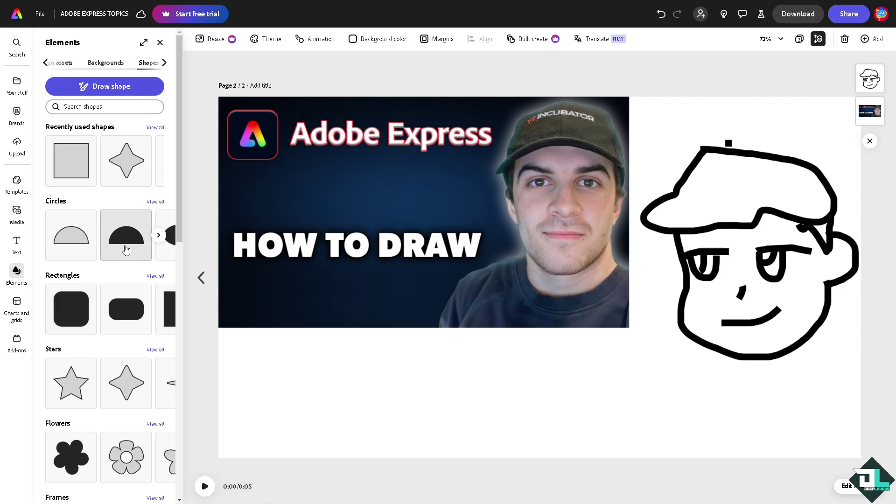
{"action": "left_click", "coordinate": [126, 236]}
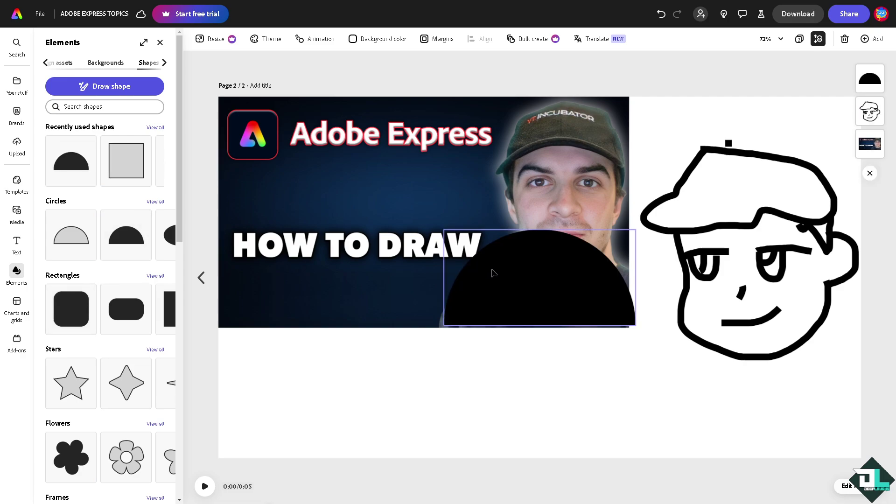
{"action": "left_click_drag", "start_coordinate": [688, 178], "coordinate": [695, 175]}
{"action": "mouse_move", "coordinate": [796, 200]}
{"action": "left_mouse_down"}
{"action": "mouse_move", "coordinate": [851, 239]}
{"action": "mouse_move", "coordinate": [776, 195]}
{"action": "mouse_move", "coordinate": [786, 191]}
{"action": "left_mouse_up"}
{"action": "left_click_drag", "start_coordinate": [671, 136], "coordinate": [658, 122]}
{"action": "left_click_drag", "start_coordinate": [746, 160], "coordinate": [721, 161]}
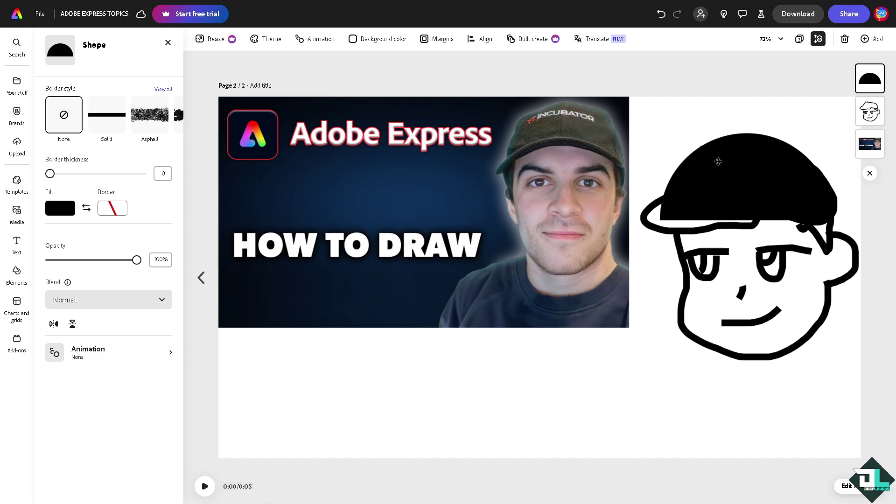
{"action": "left_click_drag", "start_coordinate": [719, 161], "coordinate": [717, 160]}
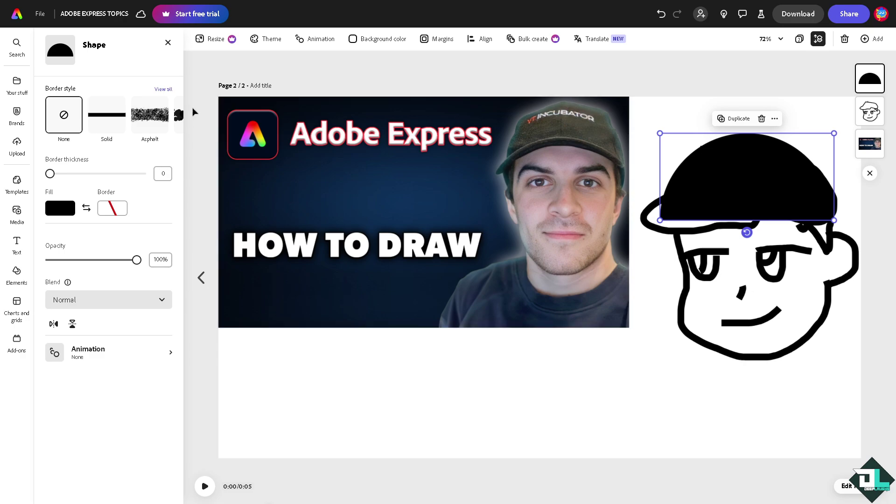
{"action": "left_click", "coordinate": [168, 43]}
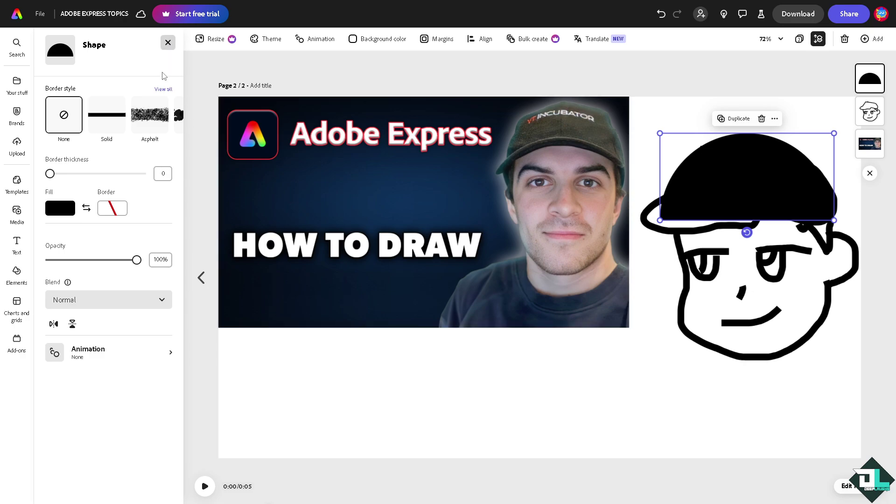